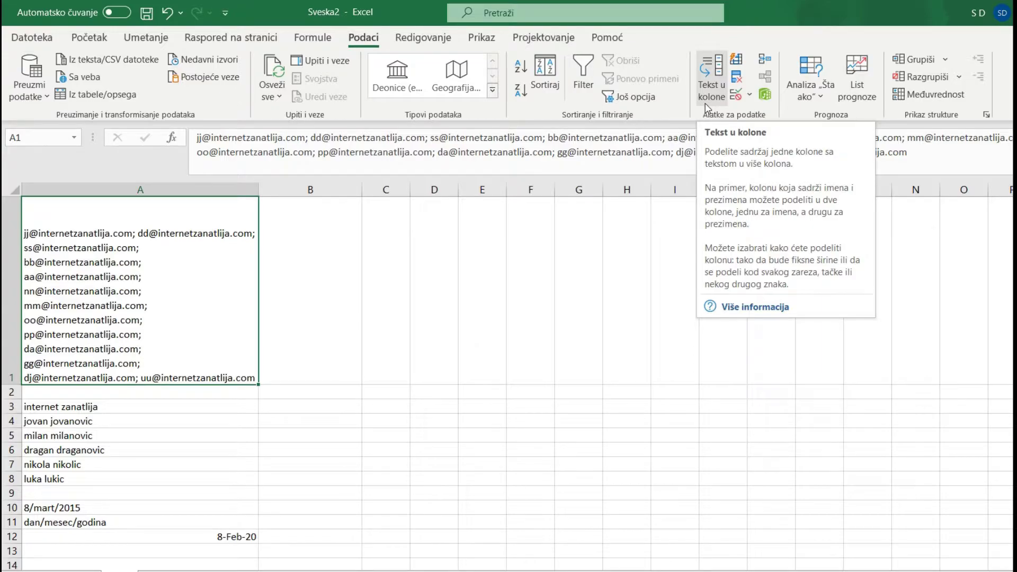
- Run Text to Columns on A1 as Delimited with ';' as the Other separator
left_click(706, 102)
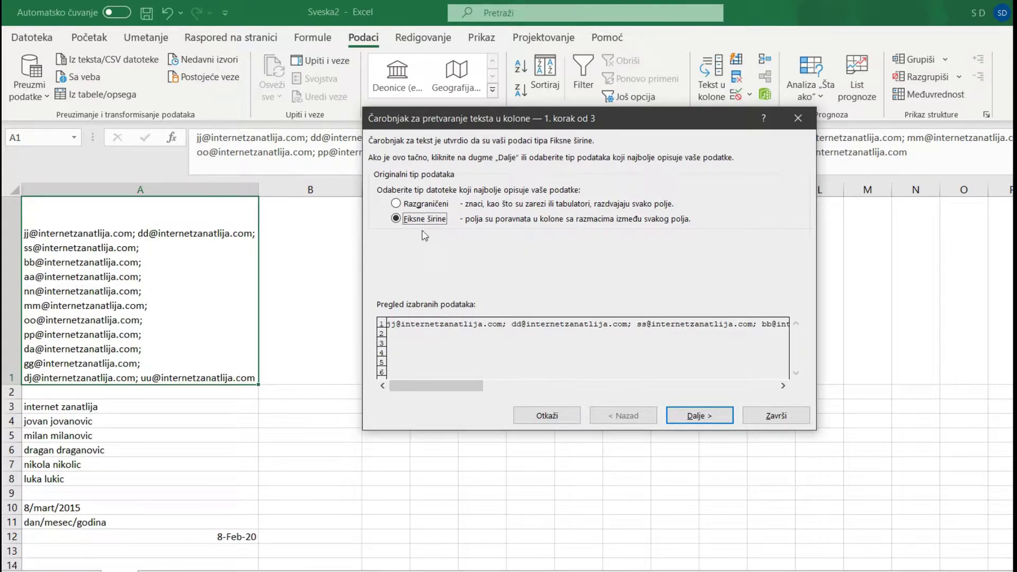
key("Up")
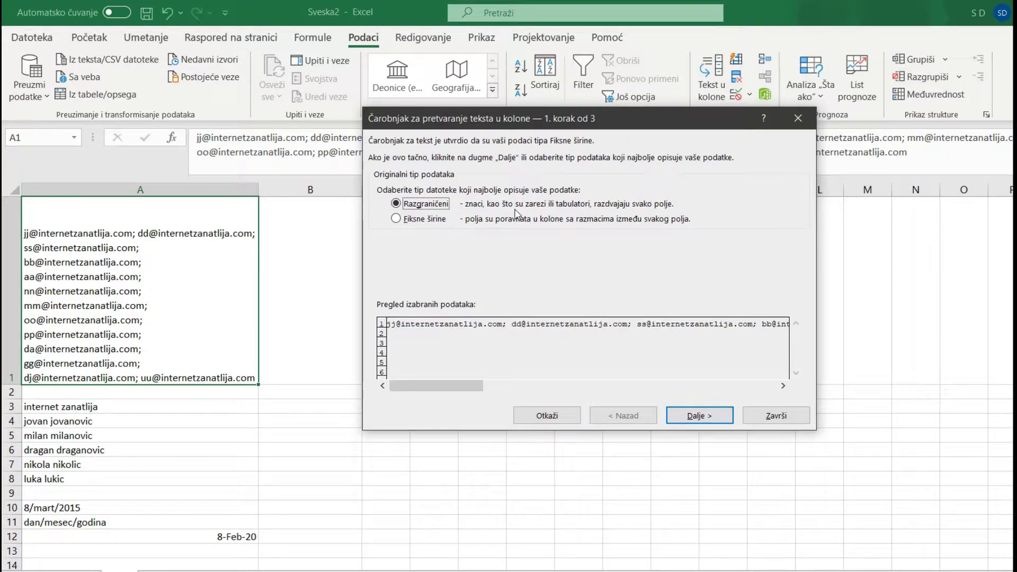
left_click(689, 419)
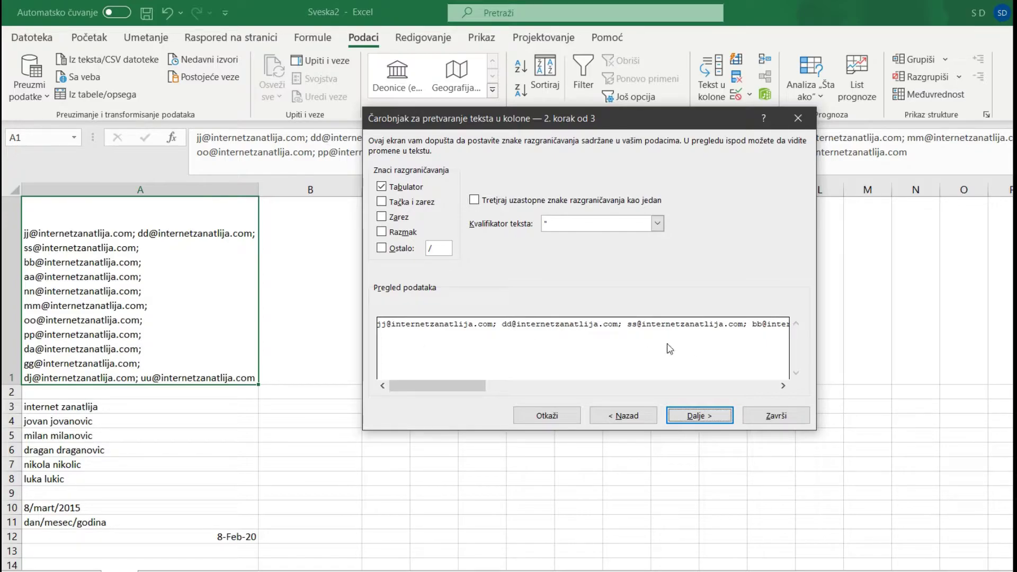
left_click(381, 249)
left_click(447, 246)
type(";")
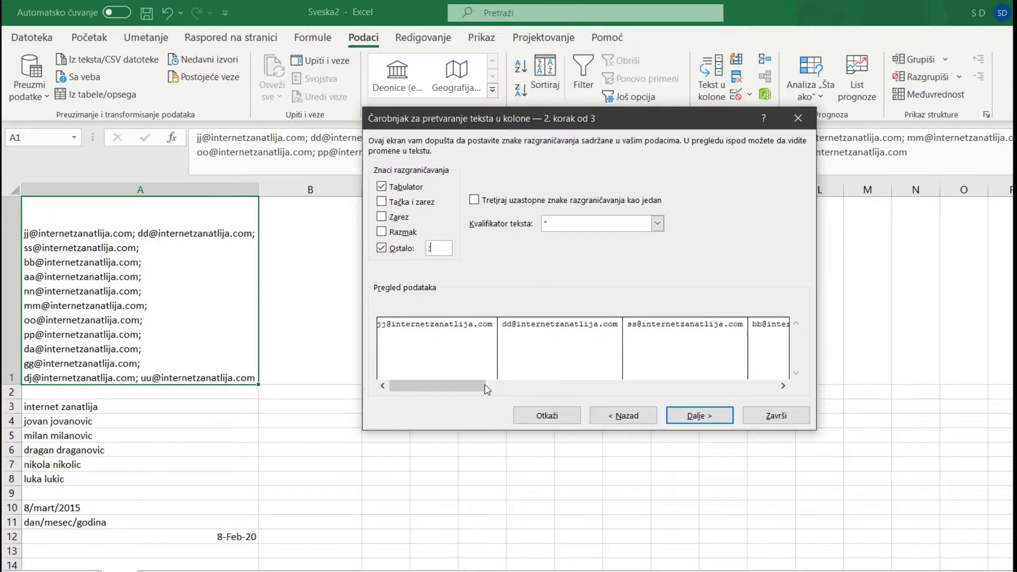
left_click(694, 417)
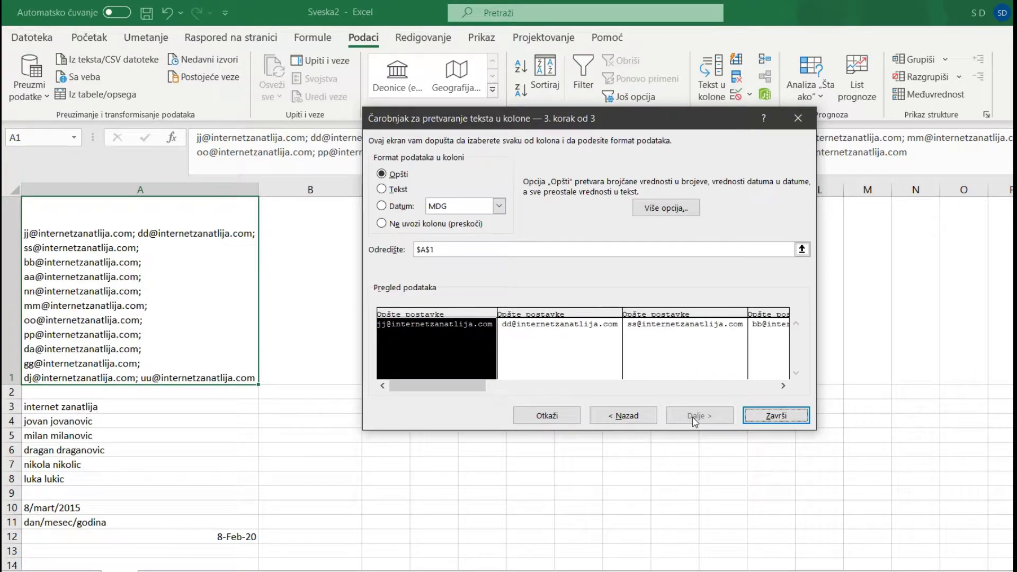
left_click(776, 416)
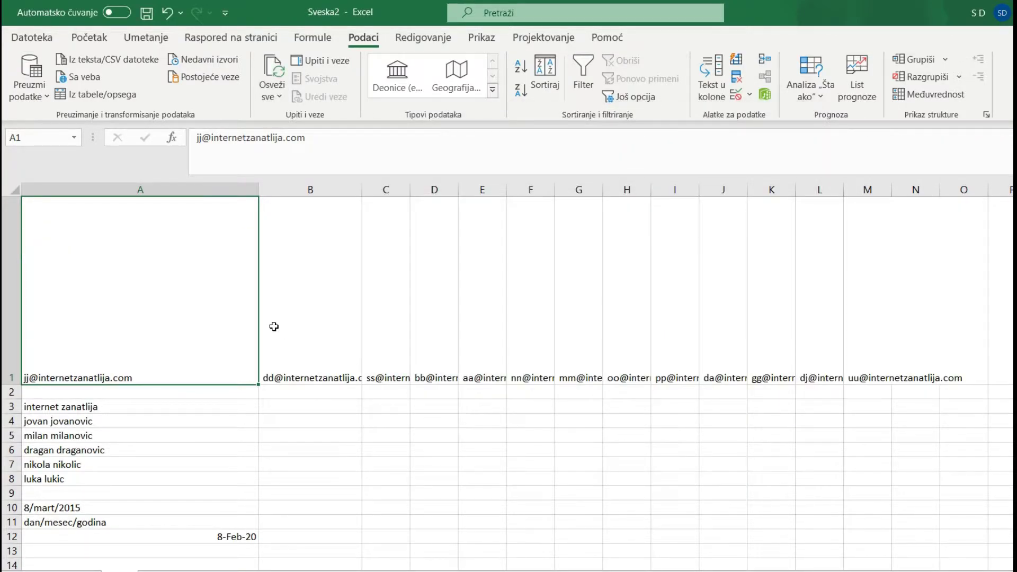
- Restore row 1 to normal height and middle-align its text vertically
left_click(272, 327)
left_click(141, 338)
left_click(11, 287)
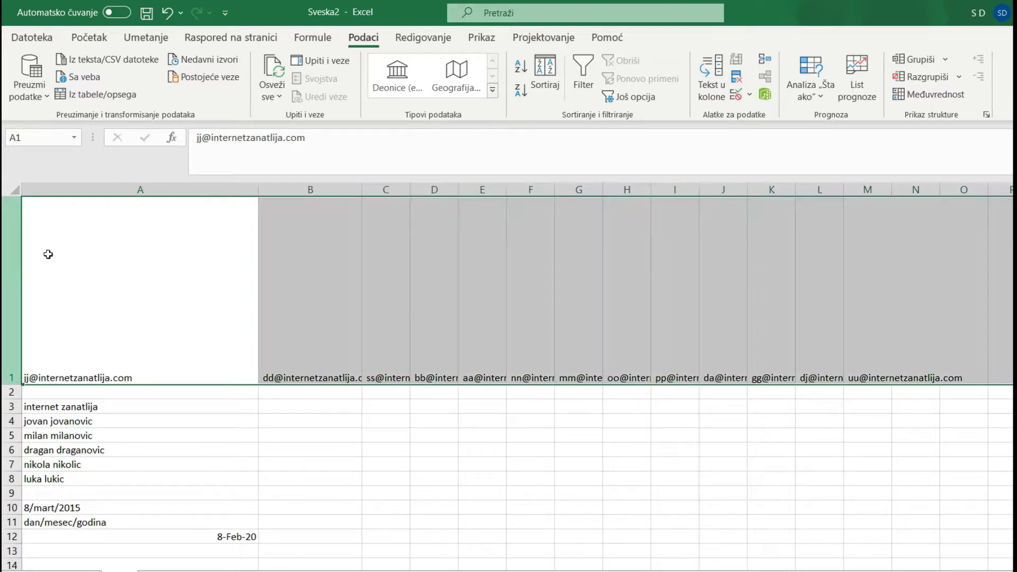
left_click(89, 37)
left_click(278, 89)
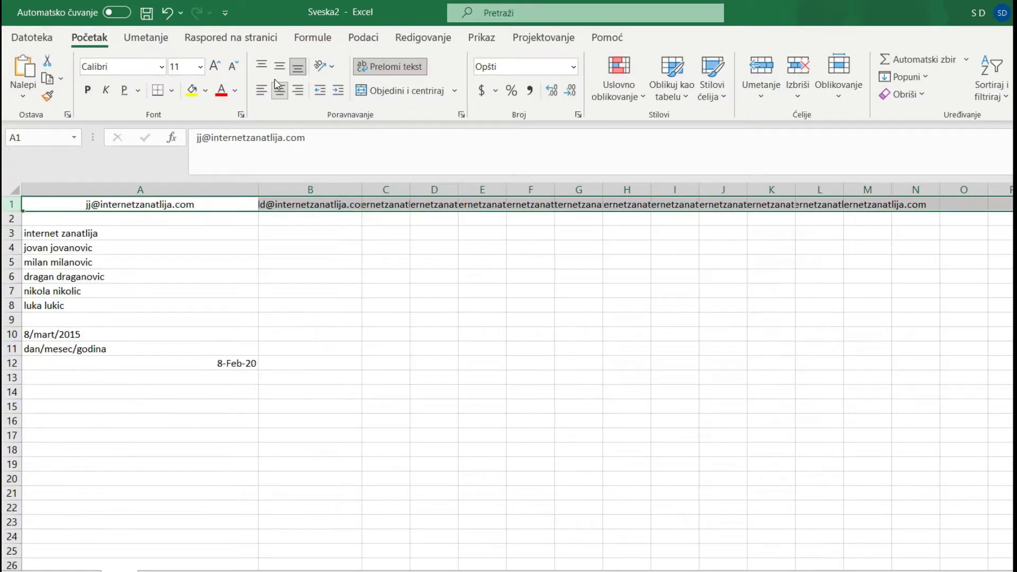
left_click(280, 67)
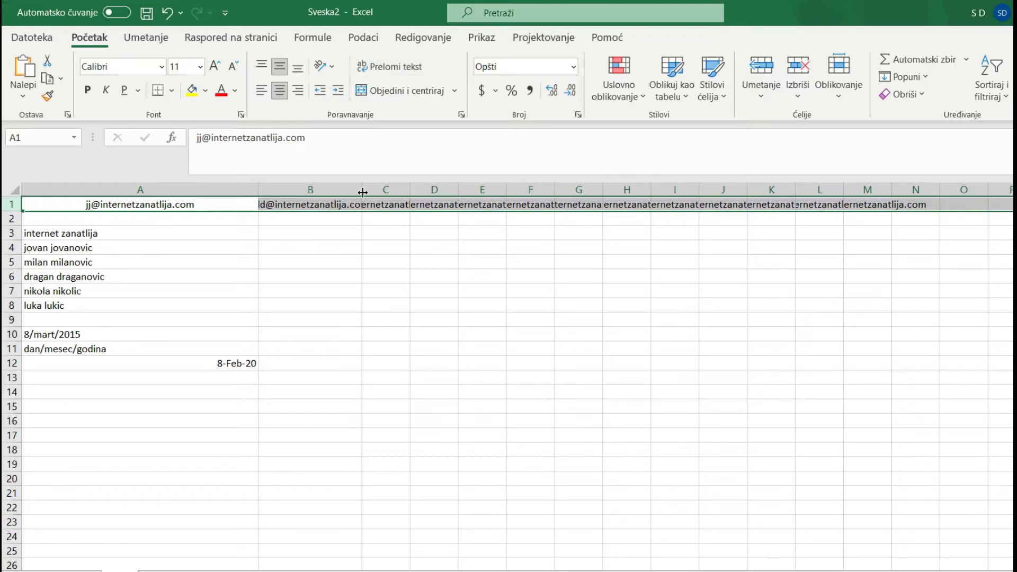
left_click(309, 276)
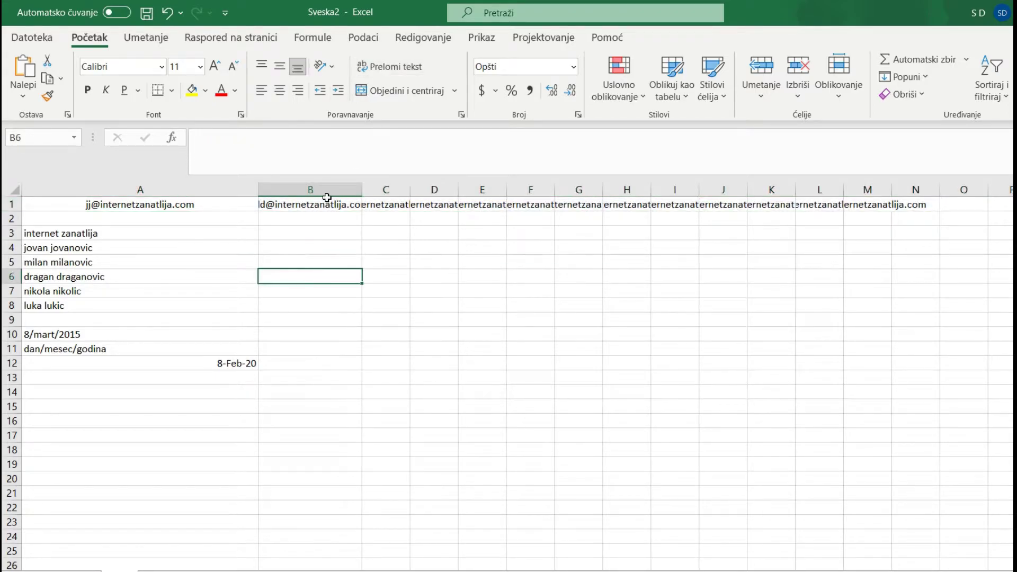
- Widen column B, then AutoFit the column widths across row 1 to fit every email
mouse_move(362, 189)
left_mouse_down()
mouse_move(531, 190)
mouse_move(522, 190)
left_mouse_up()
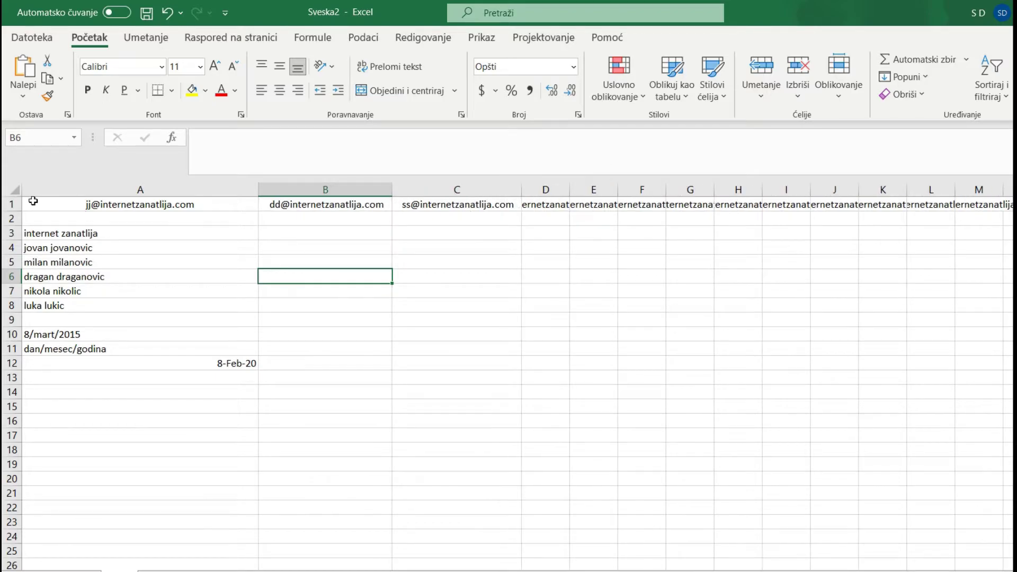
left_click(12, 204)
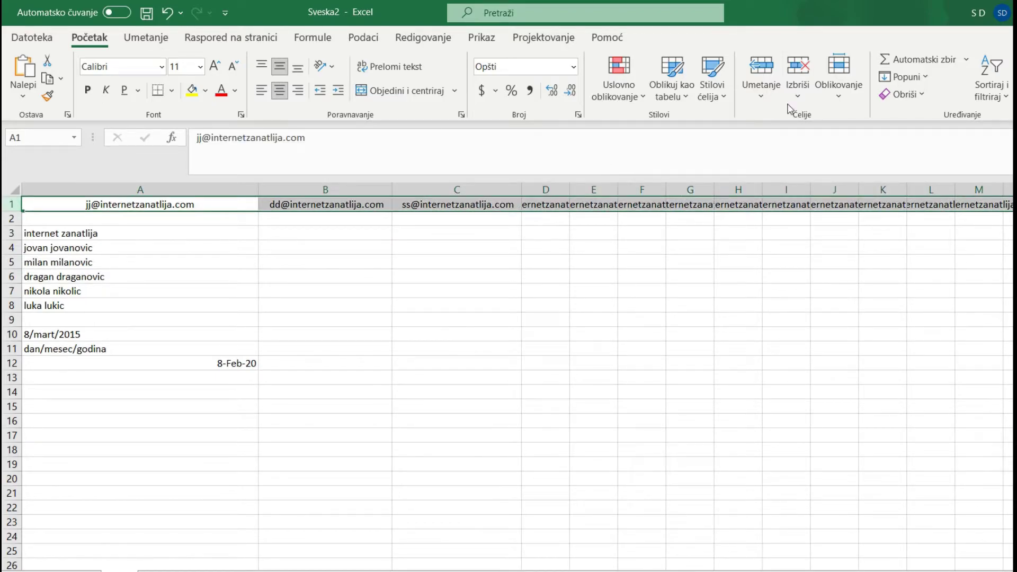
left_click(845, 104)
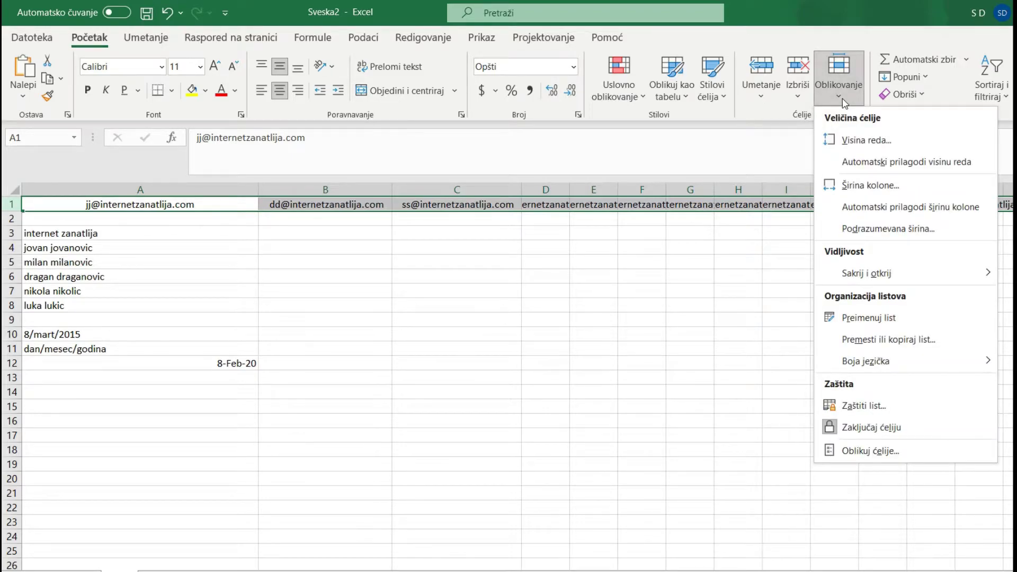
left_click(862, 208)
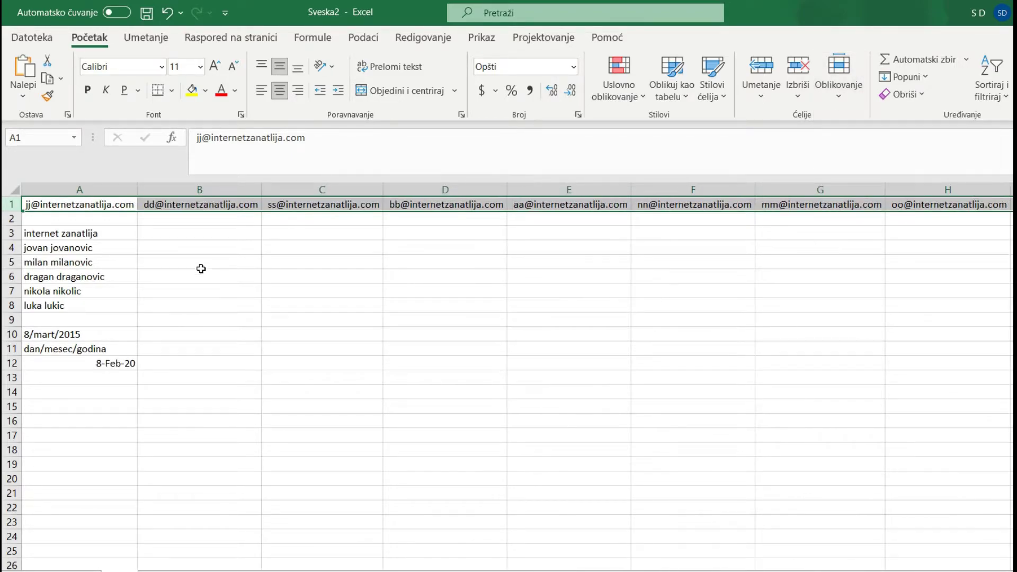
- Select the names in A3:A8 and bring up the Data tools
left_click(172, 234)
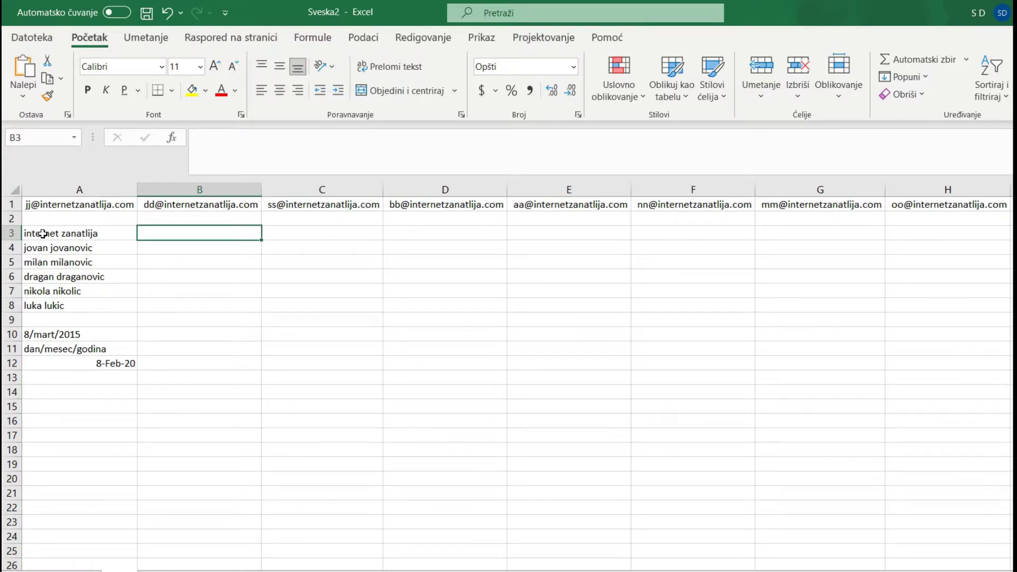
left_click_drag(43, 234, 49, 306)
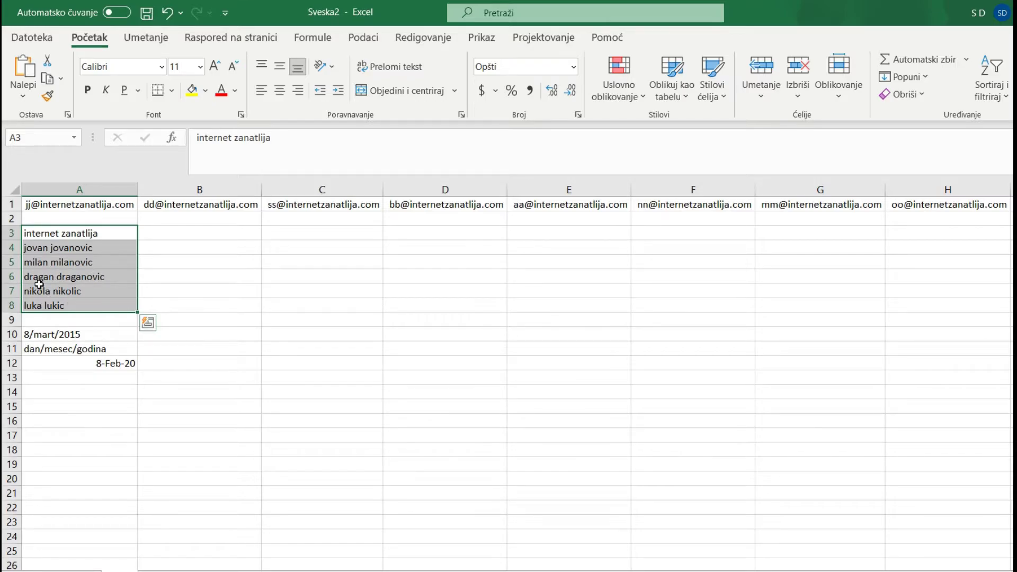
left_click(370, 42)
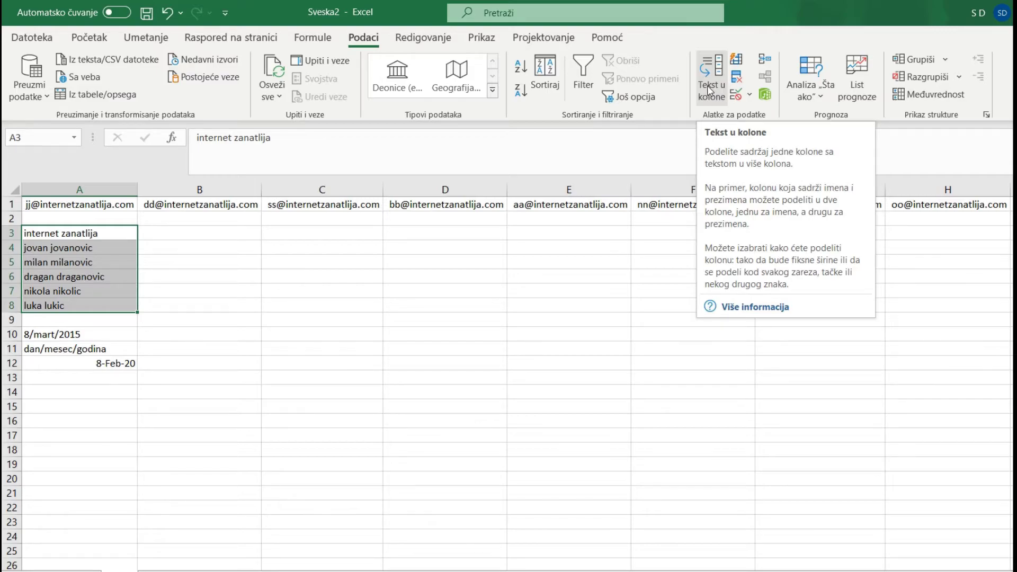
- Split A3:A8 with Text to Columns on Space instead of ';', giving first and last name columns
left_click(710, 92)
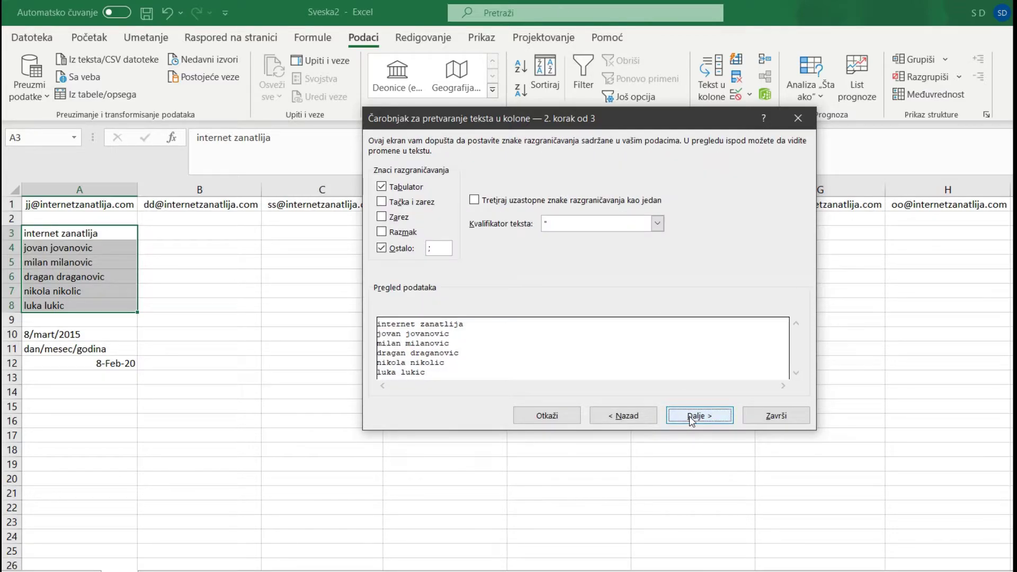
left_click(381, 252)
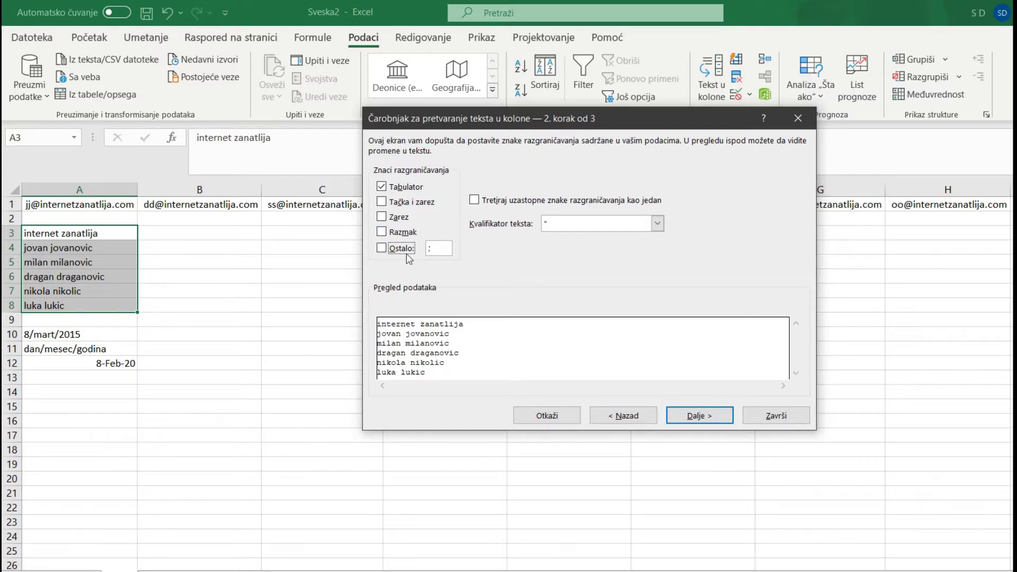
left_click(382, 232)
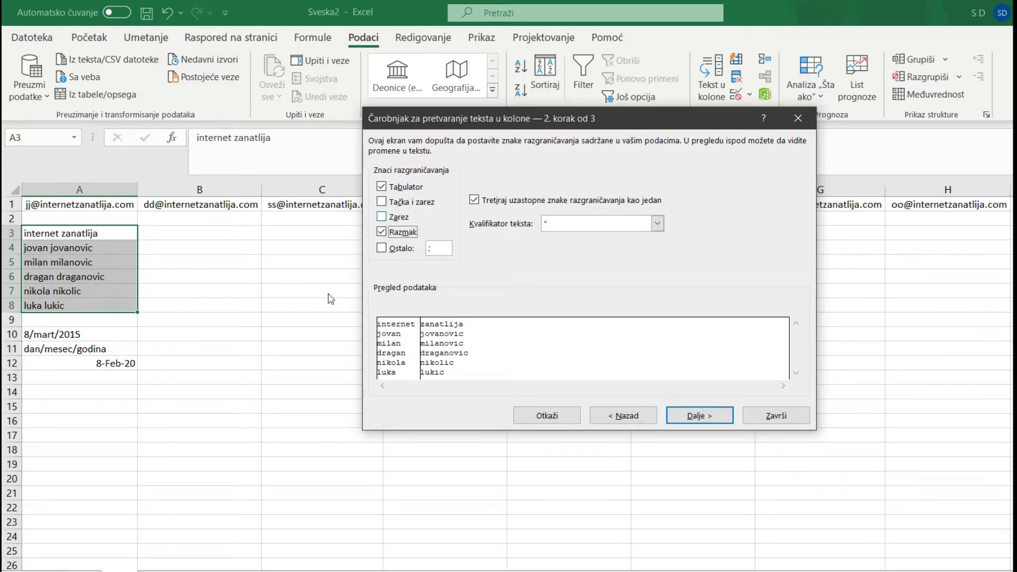
left_click(693, 417)
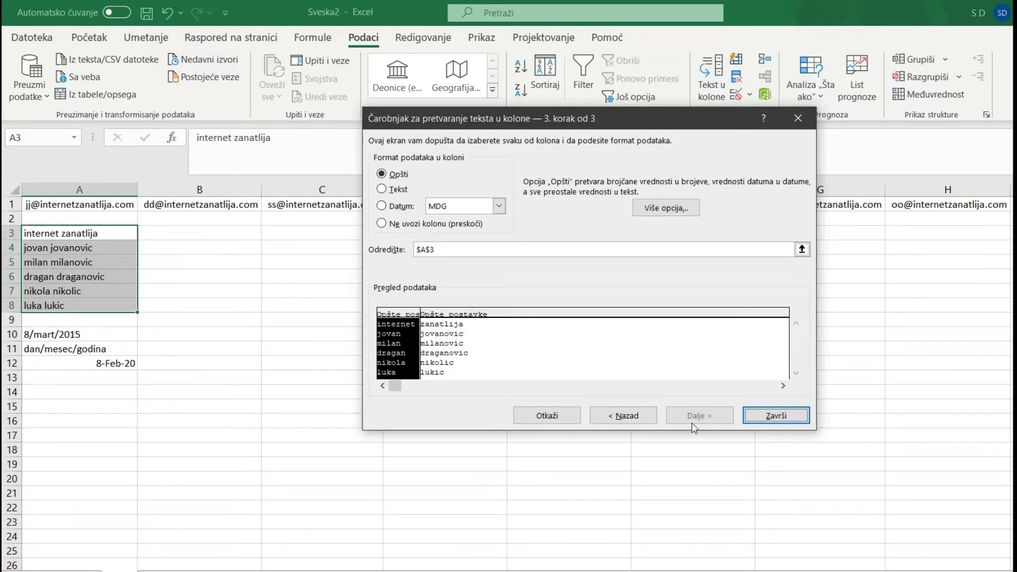
left_click(776, 417)
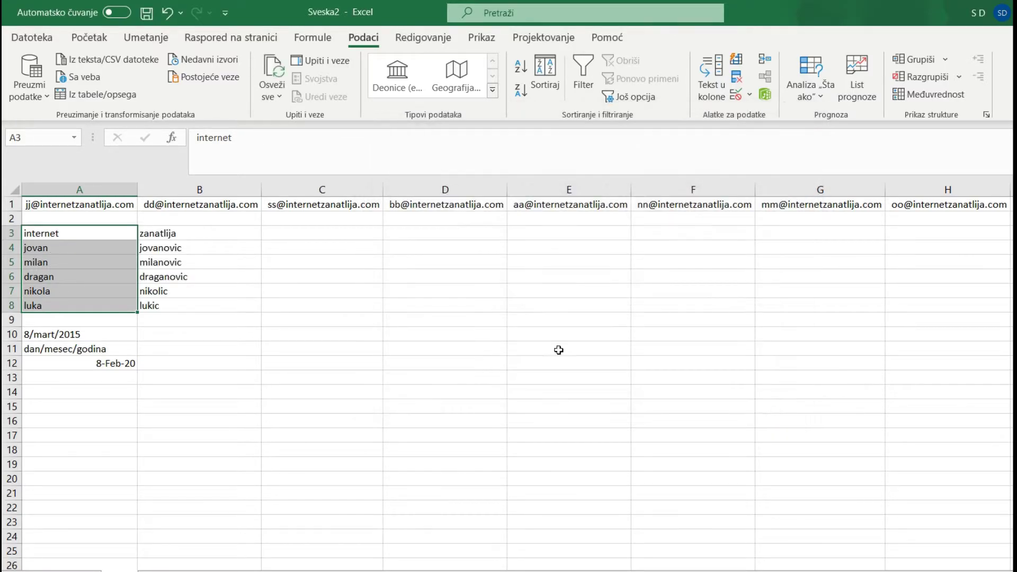
left_click(235, 362)
- Inspect the dates in A10 and A12, checking A12's stored value, then show the Home formatting tools
left_click_drag(44, 227, 187, 299)
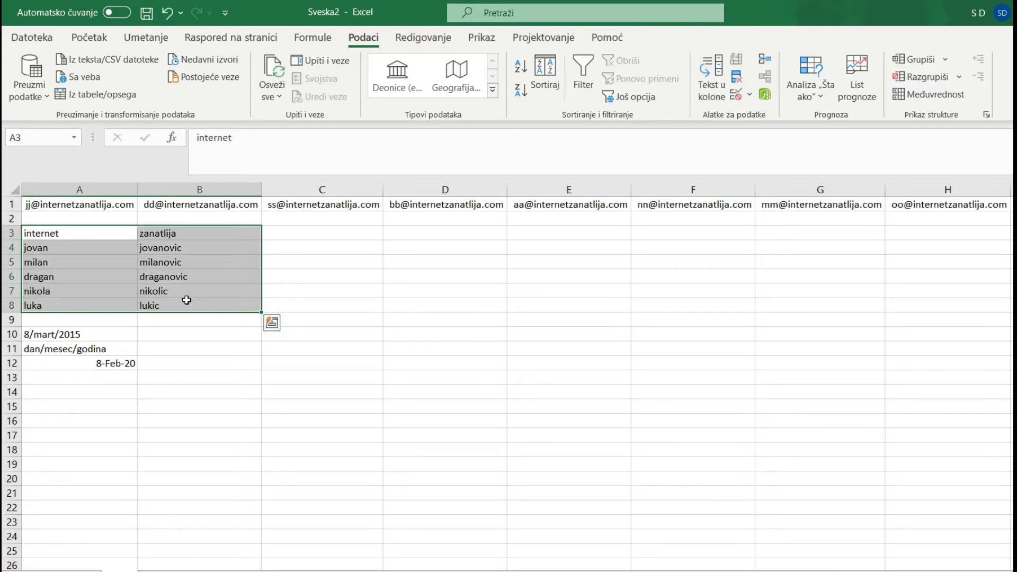
left_click(93, 367)
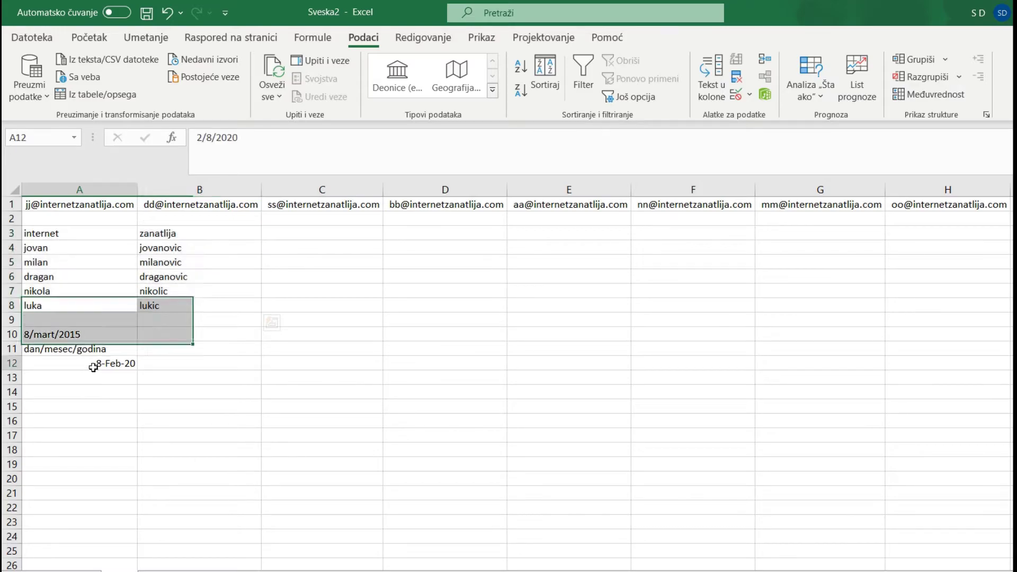
left_click(70, 335)
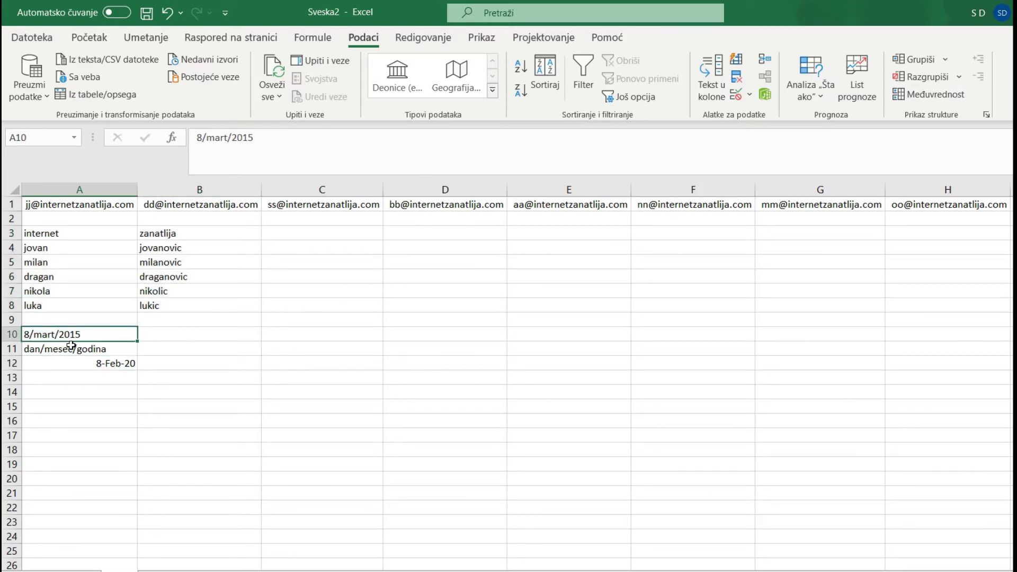
left_click_drag(71, 345, 71, 365)
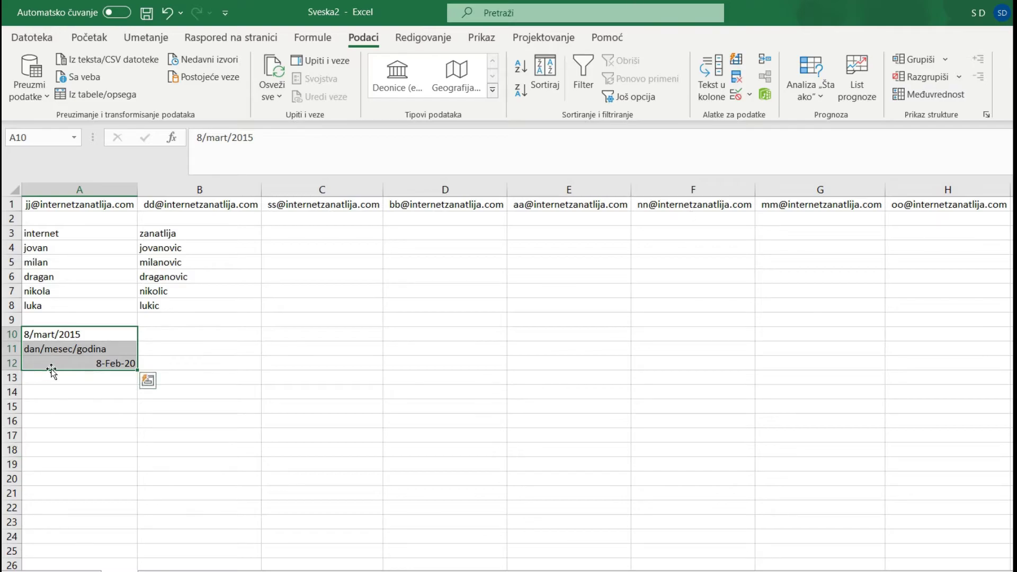
left_click(43, 335)
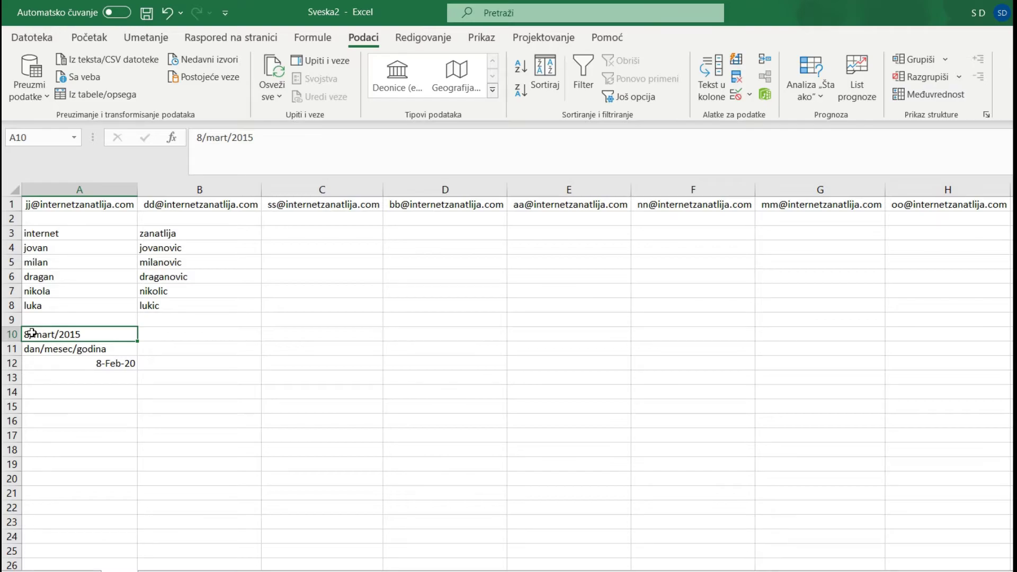
left_click(41, 363)
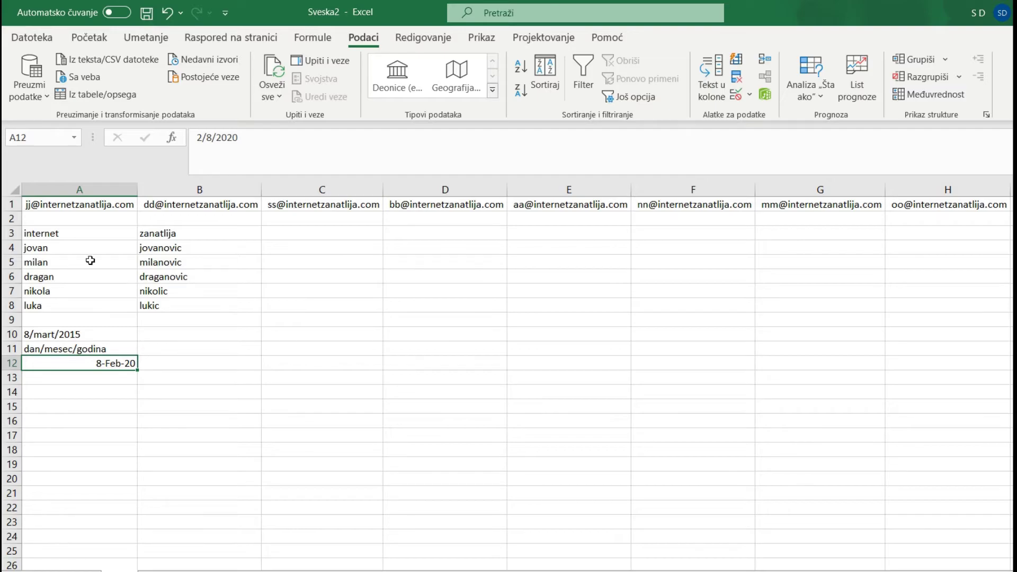
left_click(89, 37)
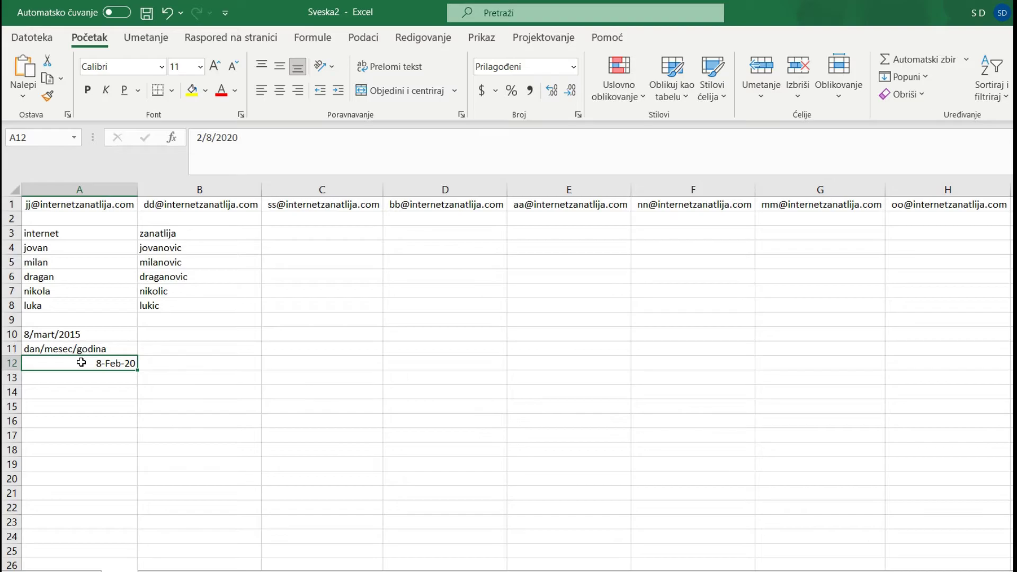
- Enter 8/februar/2020 in A13 so it shows as 8-Feb-20
left_click(75, 378)
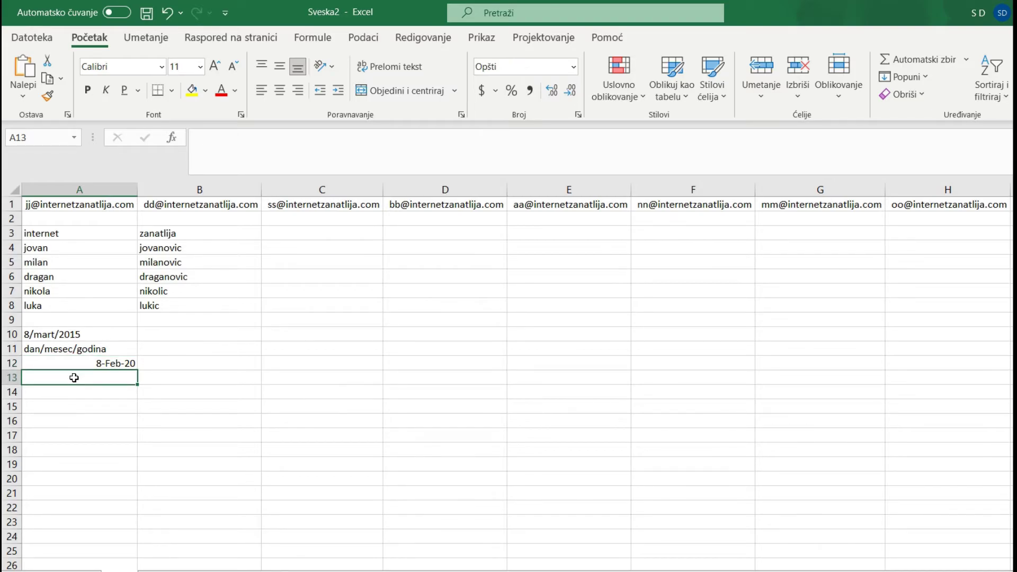
type("8/")
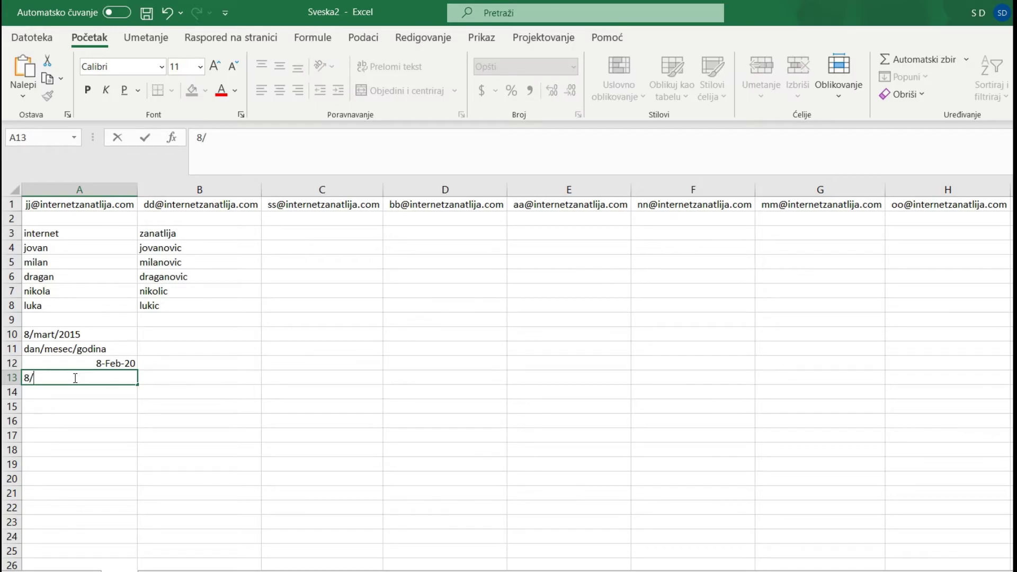
type("februar")
type("/")
type("2020")
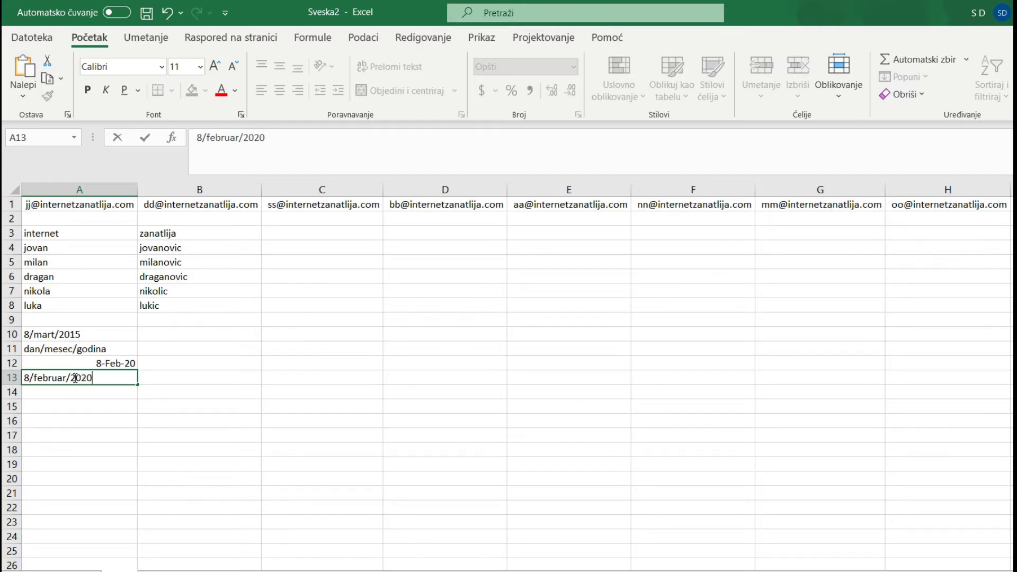
key("Return")
left_click(79, 375)
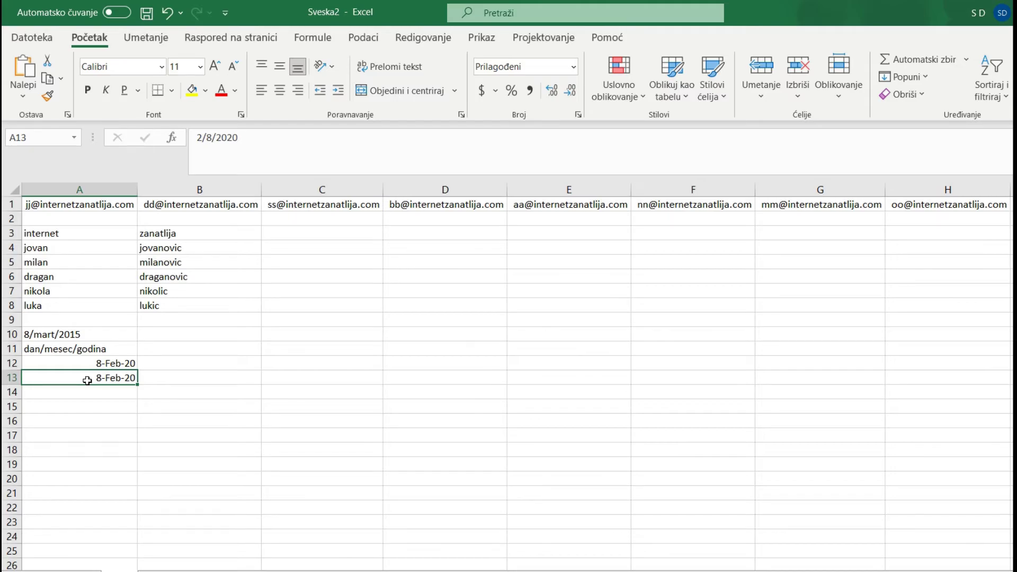
- Run Text to Columns on A12:A13 with Text column format so both read 2/8/2020
left_click_drag(94, 364, 90, 379)
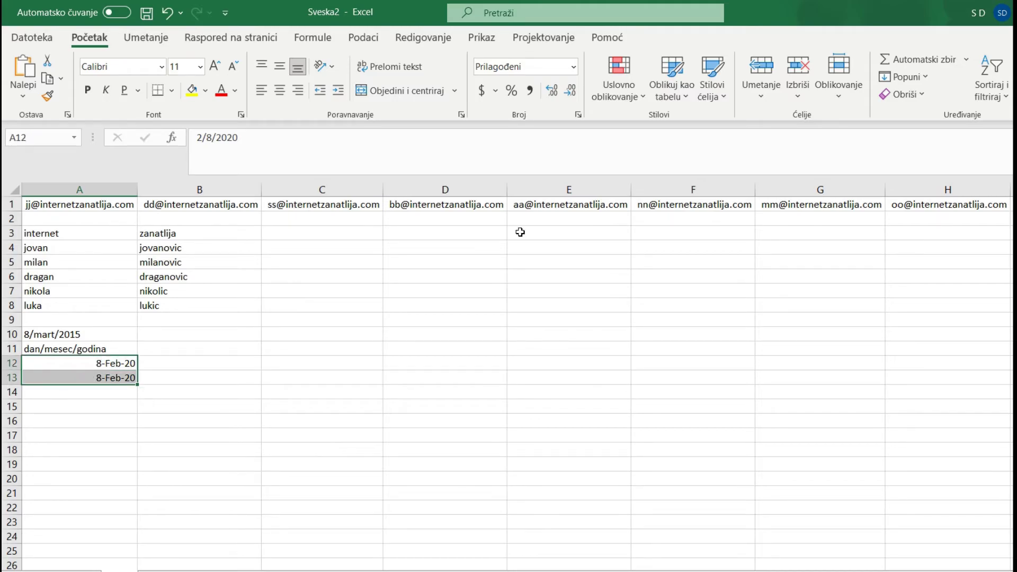
left_click(363, 37)
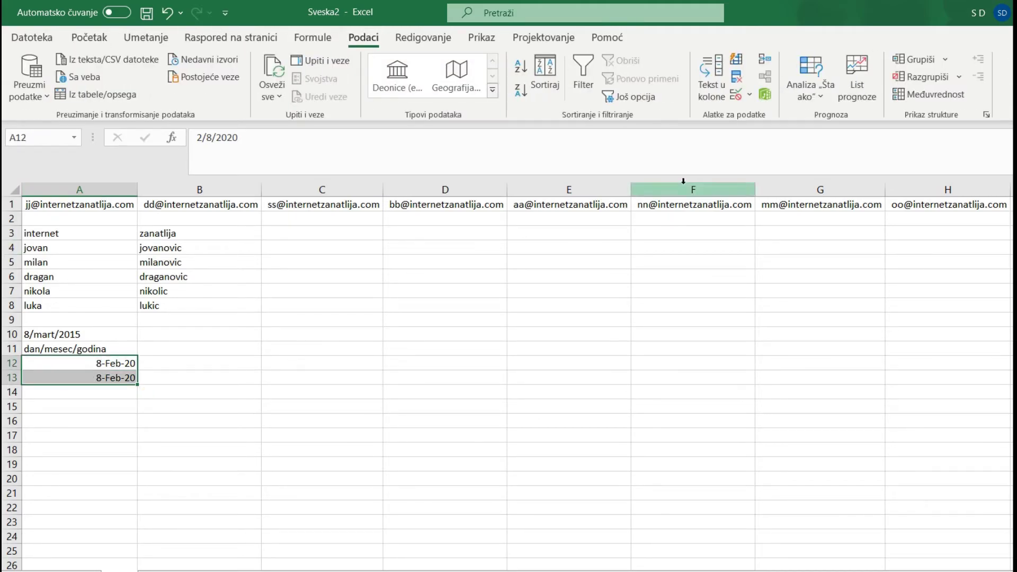
left_click(697, 94)
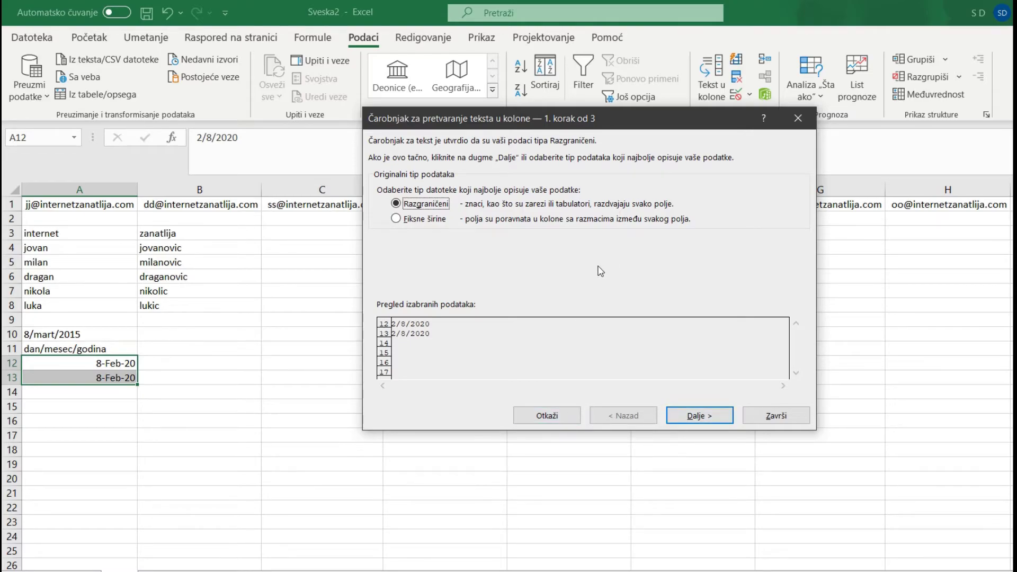
left_click(701, 418)
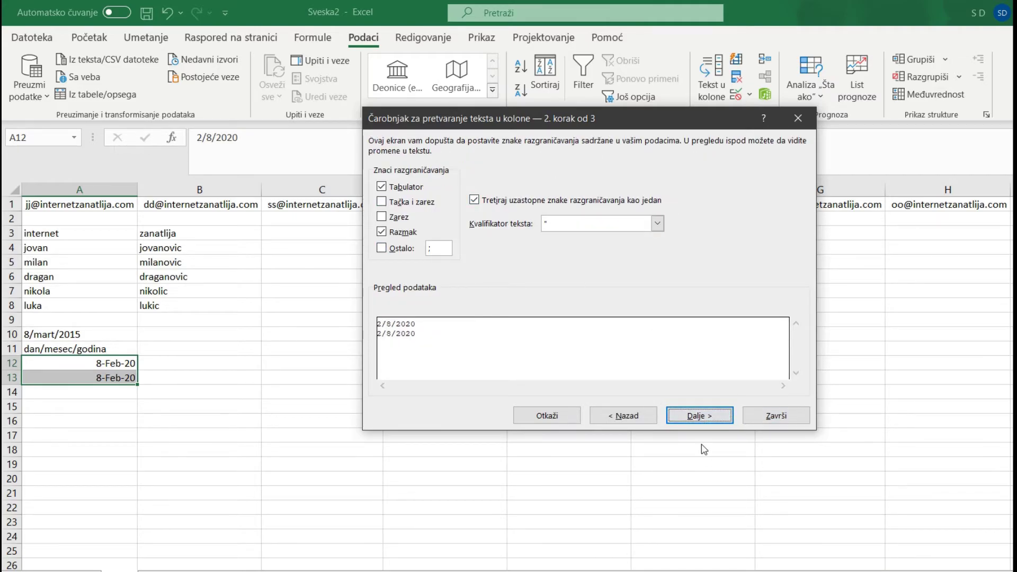
left_click(699, 418)
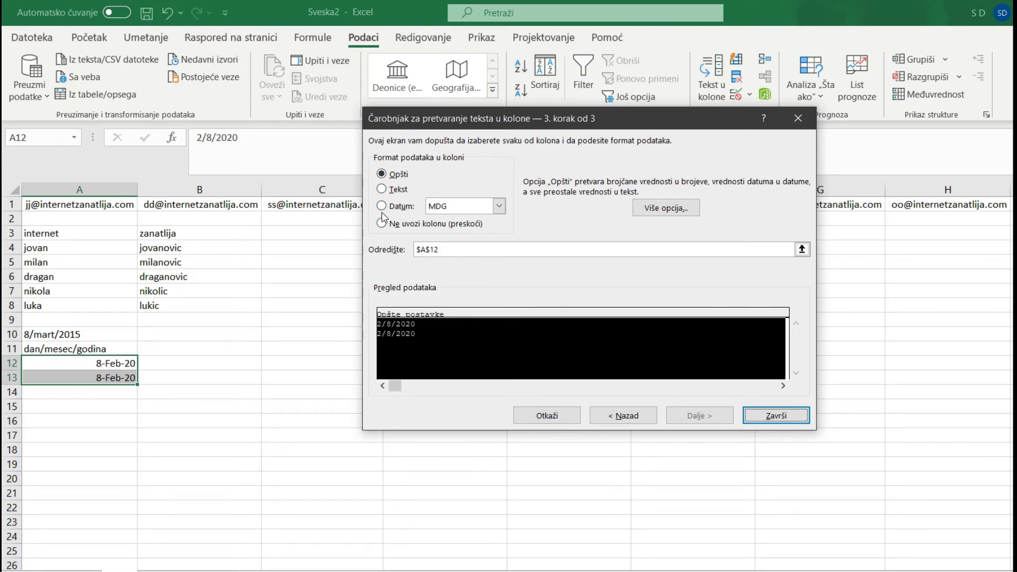
left_click(383, 190)
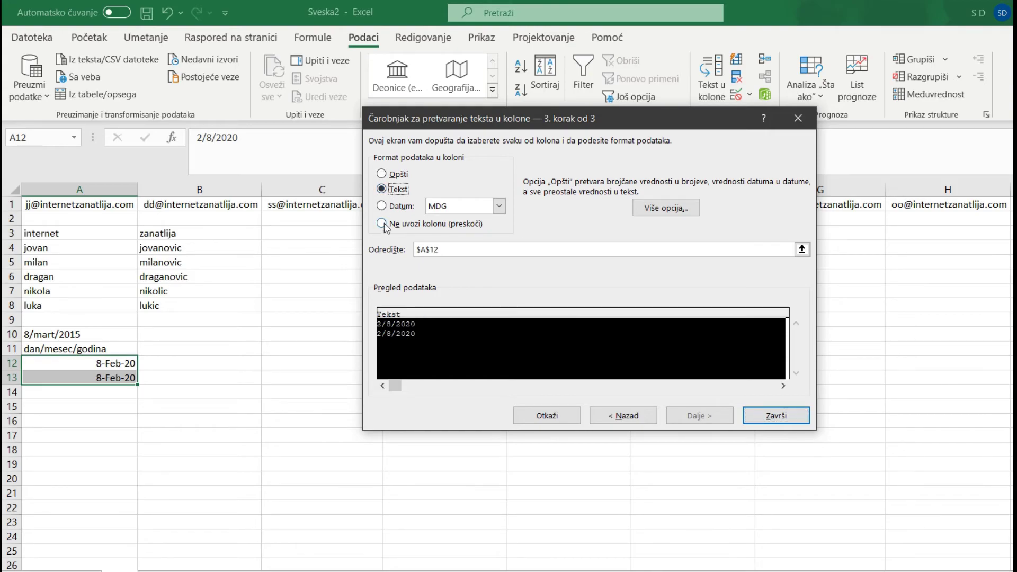
left_click(403, 176)
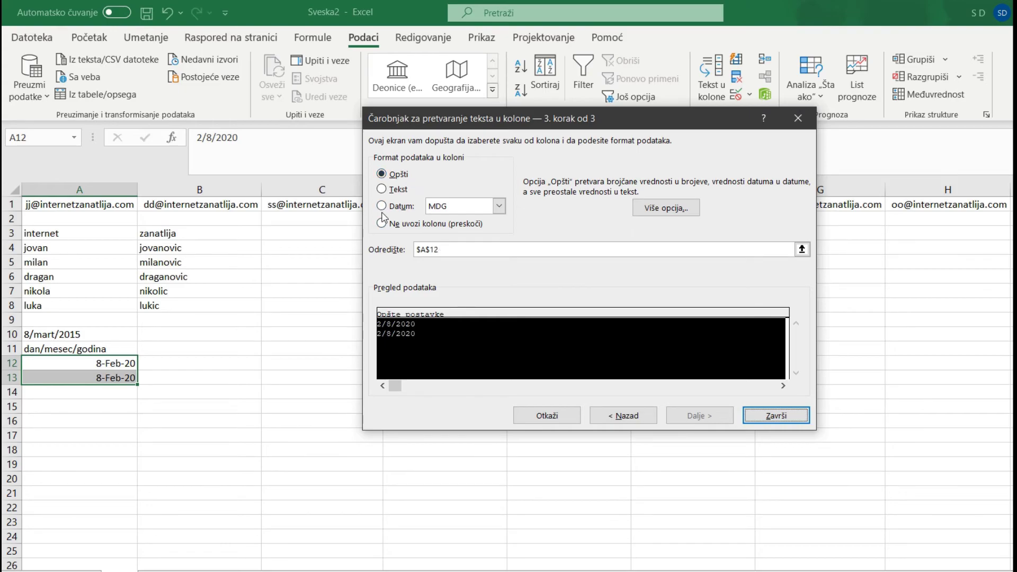
left_click(383, 190)
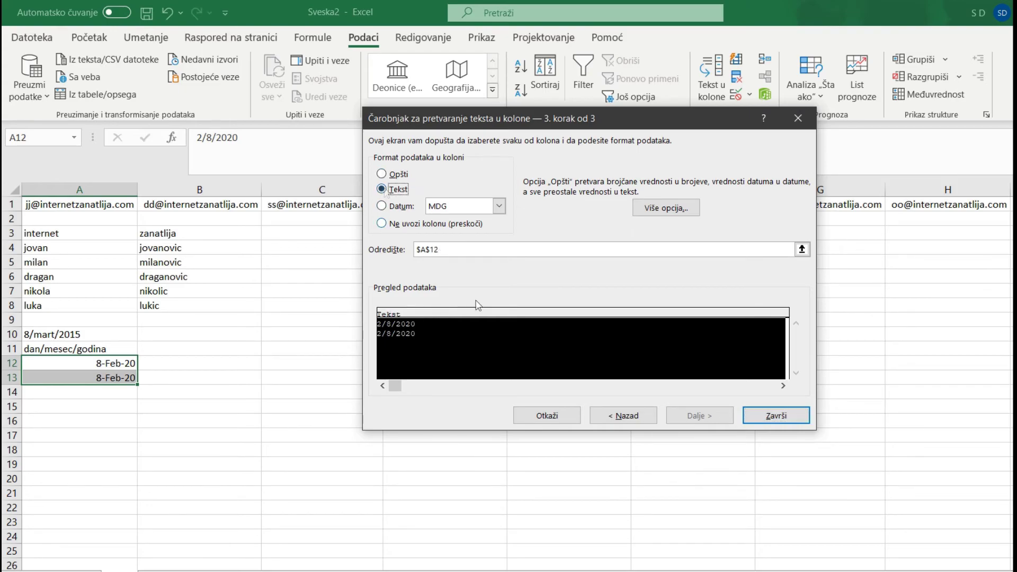
left_click(769, 418)
left_click(45, 377)
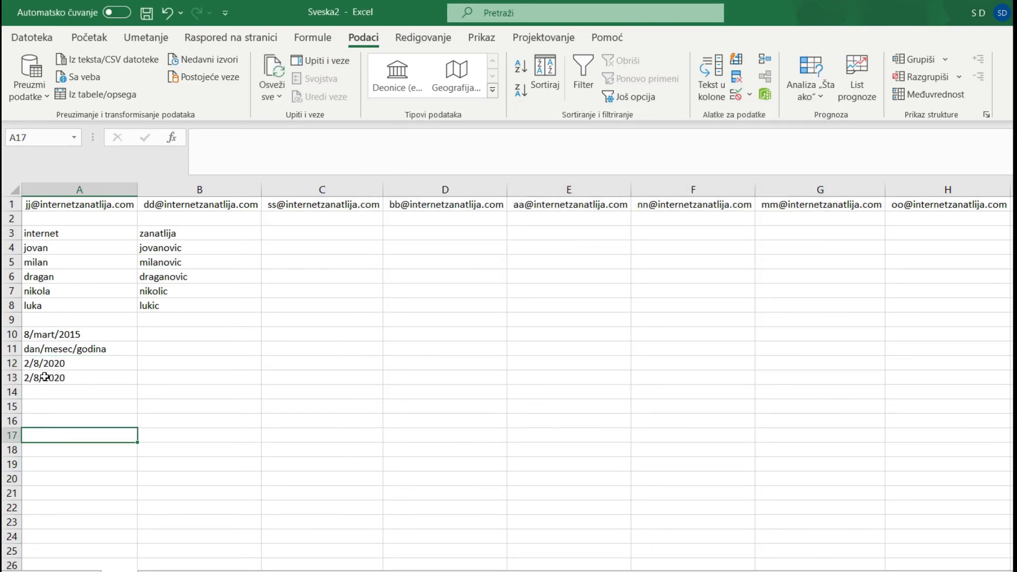
left_click(45, 365)
- Run Text to Columns on A10:A13 with '/' as the Other delimiter
left_click_drag(45, 364, 45, 377)
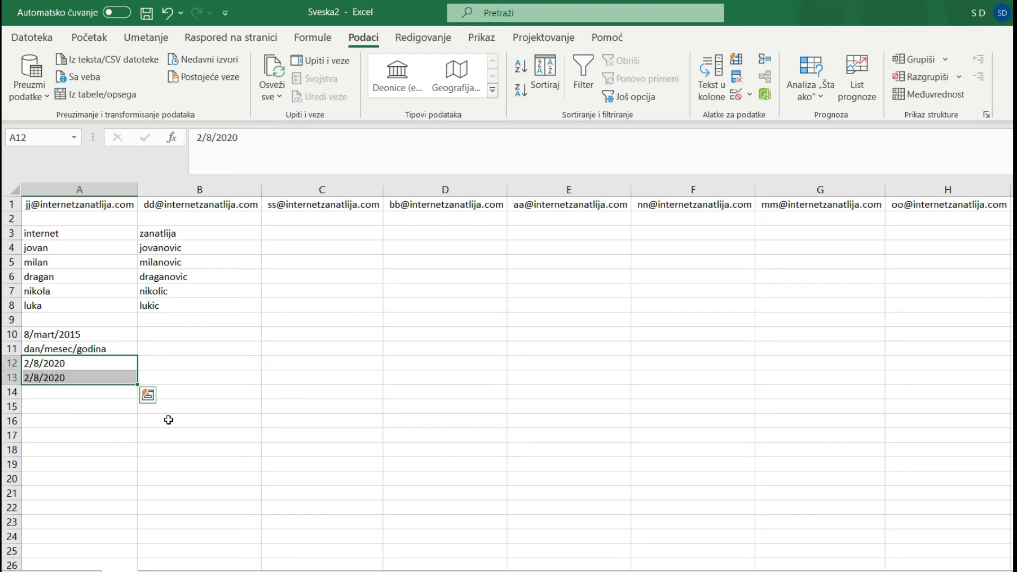
left_click(84, 449)
left_click_drag(72, 335, 75, 372)
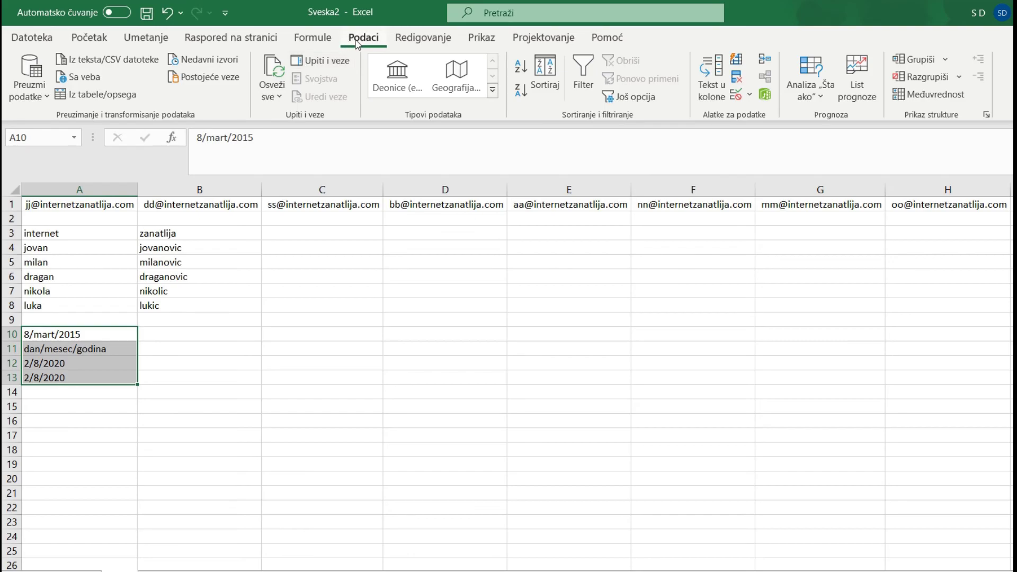
left_click(710, 95)
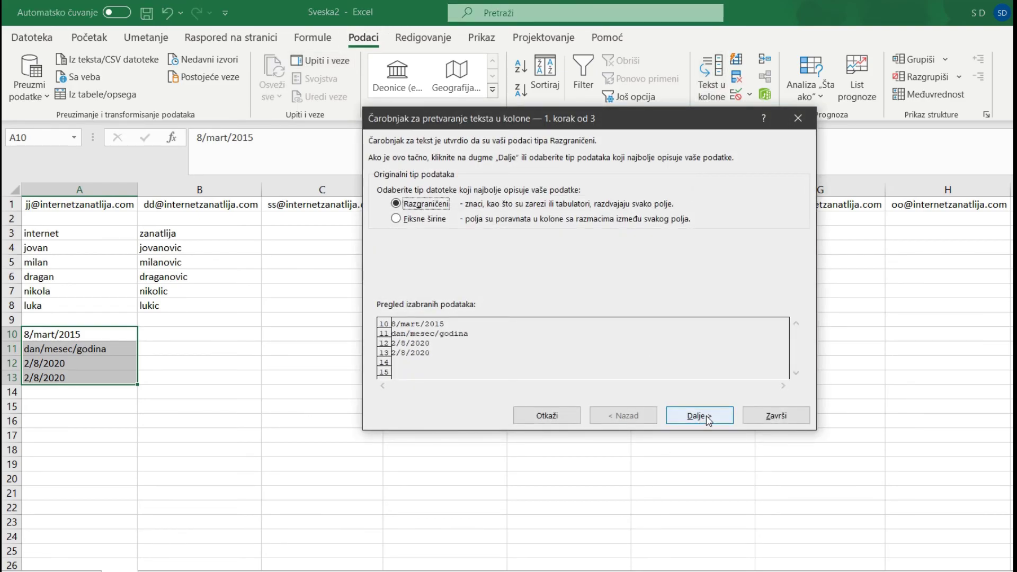
left_click(709, 421)
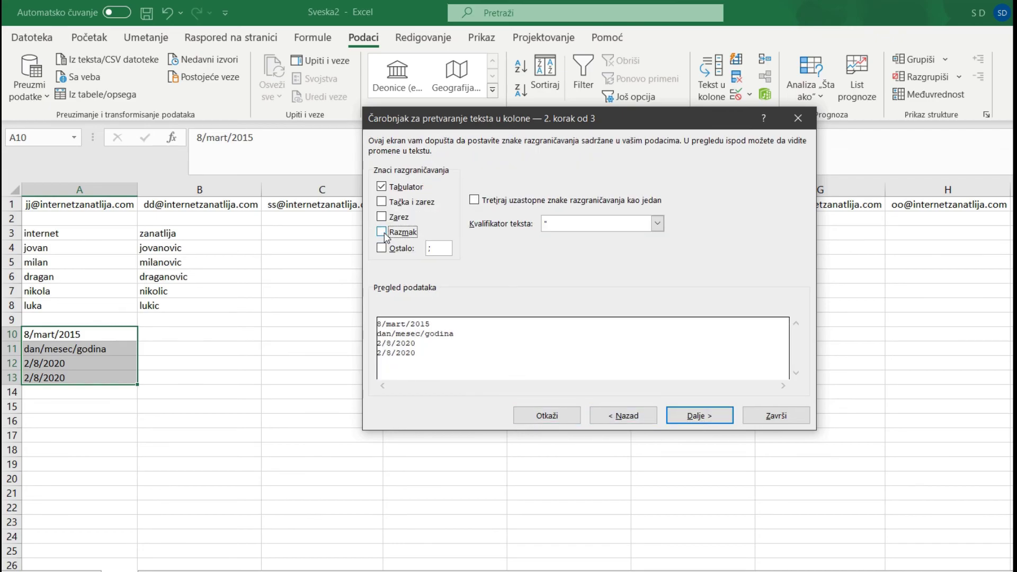
left_click(382, 249)
left_click(441, 253)
type("/")
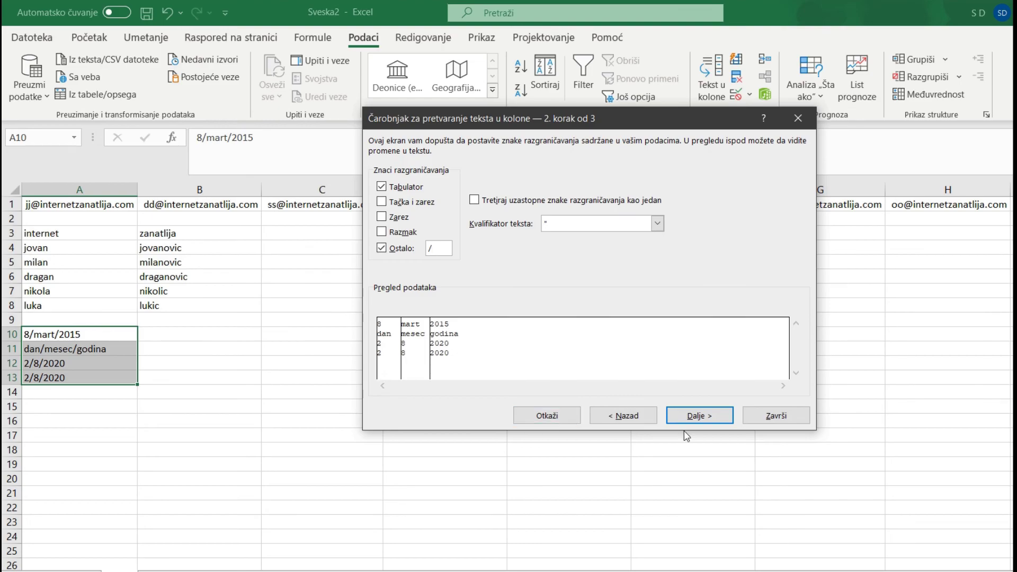
left_click(699, 415)
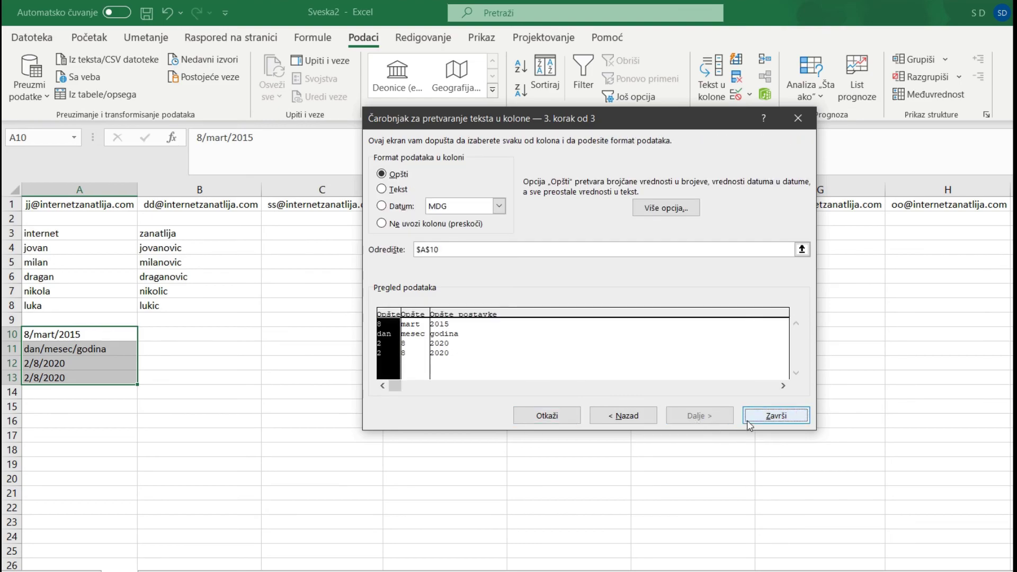
left_click(776, 416)
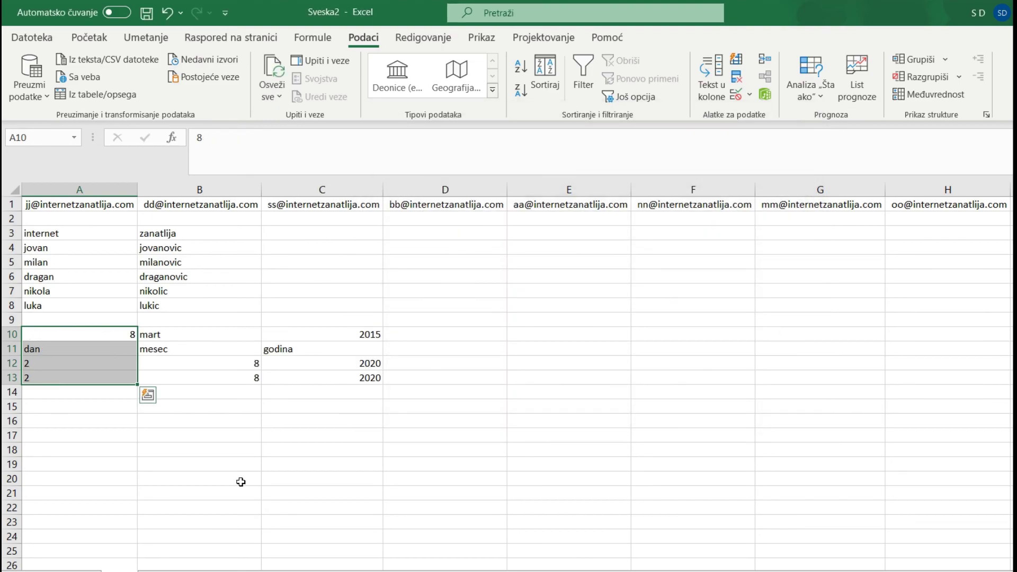
left_click(241, 482)
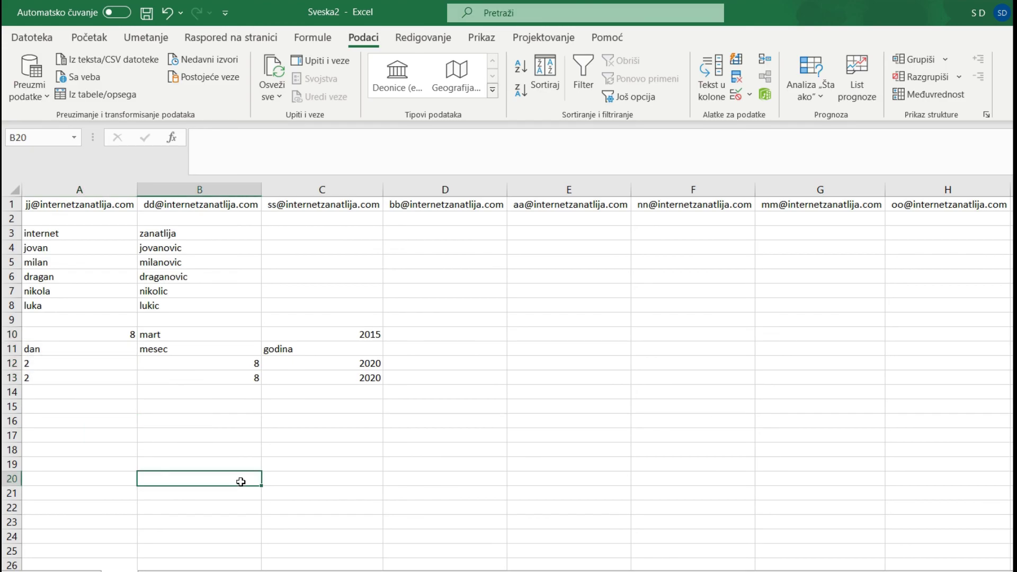